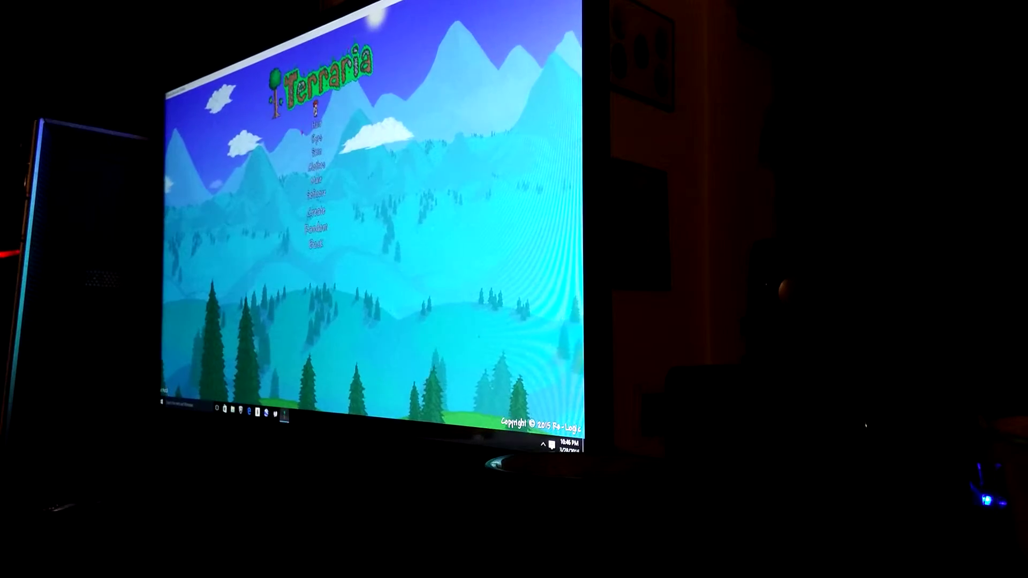
Step: Open the character's Hair menu with the hairstyle and Hair Color sliders
{"action": "left_click", "coordinate": [316, 124]}
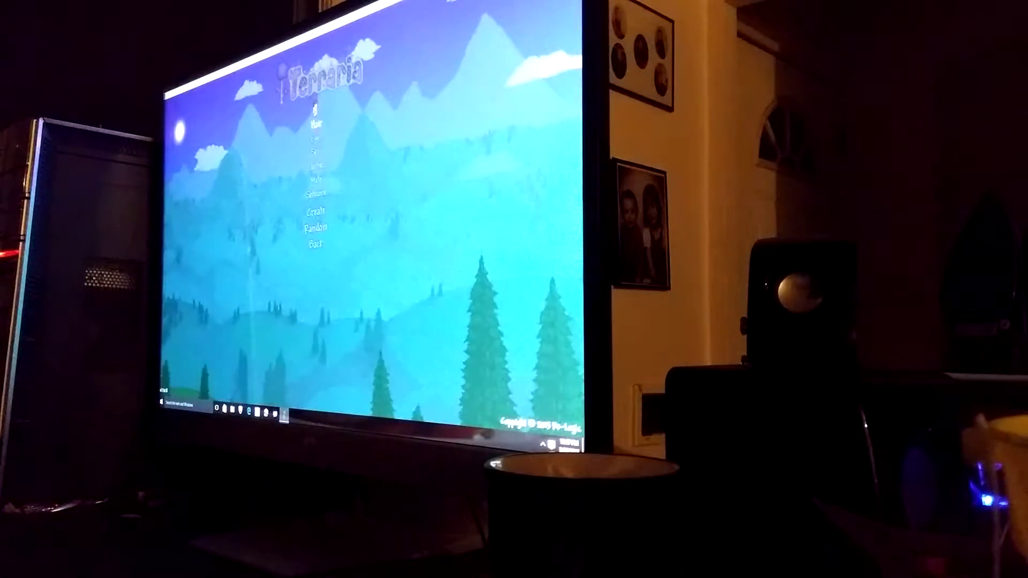
{"action": "left_click", "coordinate": [318, 124]}
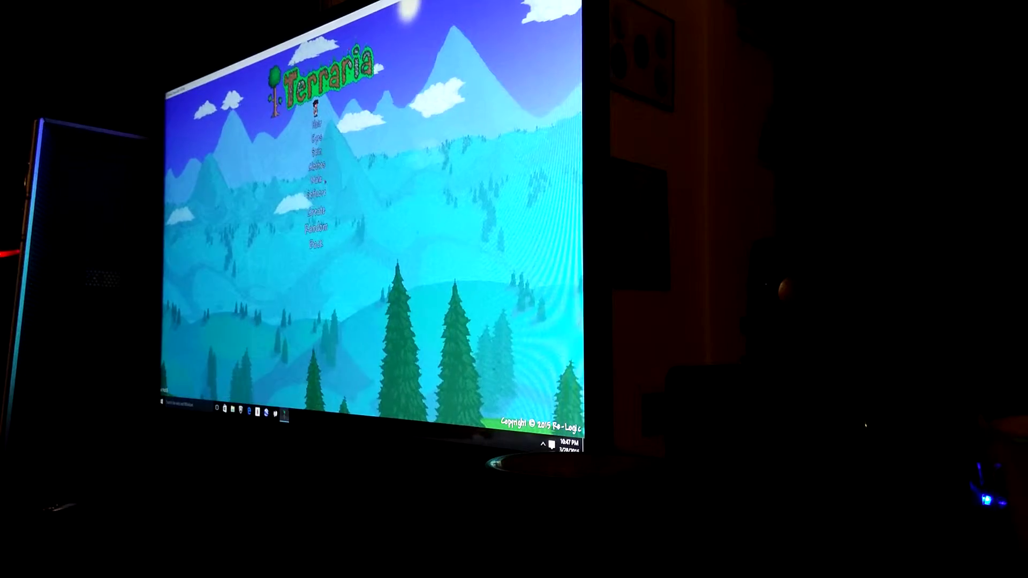
{"action": "left_click", "coordinate": [317, 123]}
Step: Switch the hairstyle to Hair 5, leave the eye colours, and open skin colour options
{"action": "left_click", "coordinate": [316, 139]}
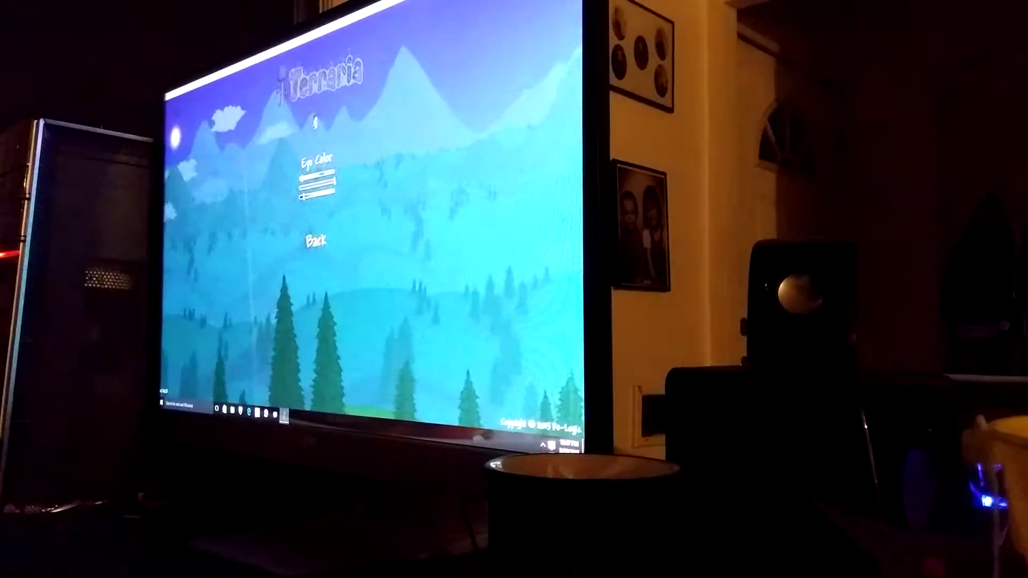
{"action": "left_click", "coordinate": [315, 241]}
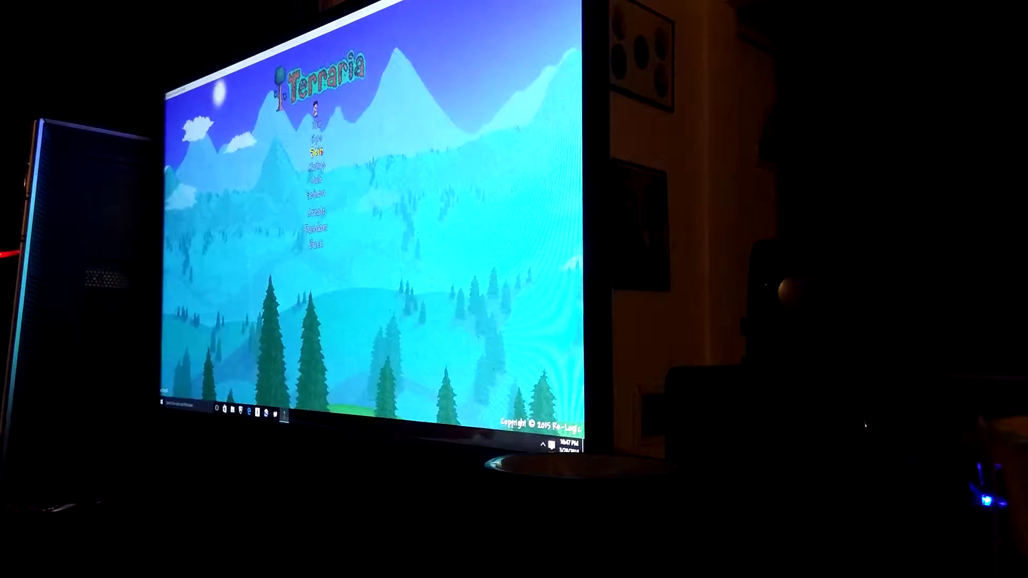
{"action": "left_click", "coordinate": [316, 151]}
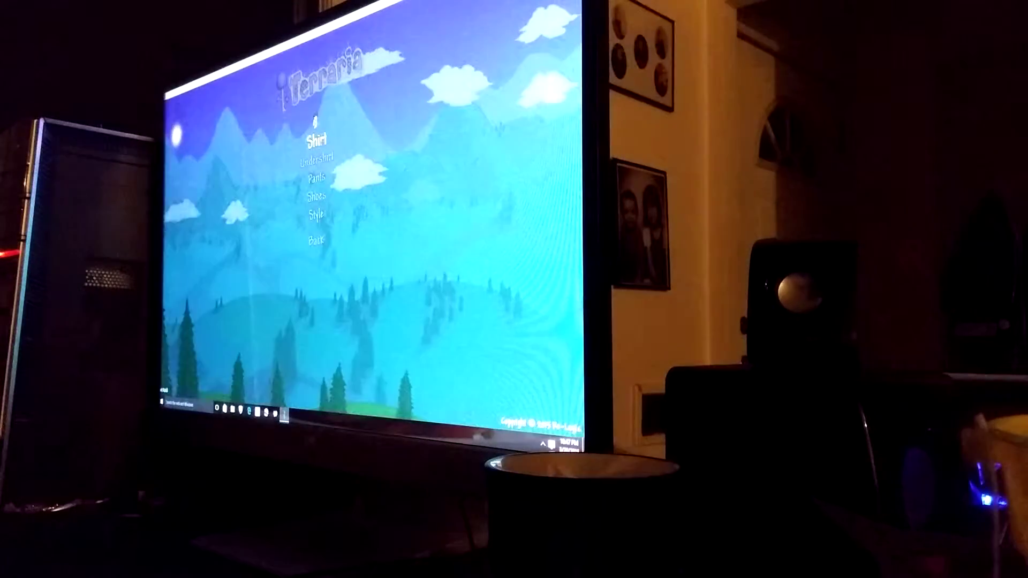
Step: Adjust the Shirt and Undershirt colour sliders, returning to the main character options
{"action": "left_click", "coordinate": [316, 140]}
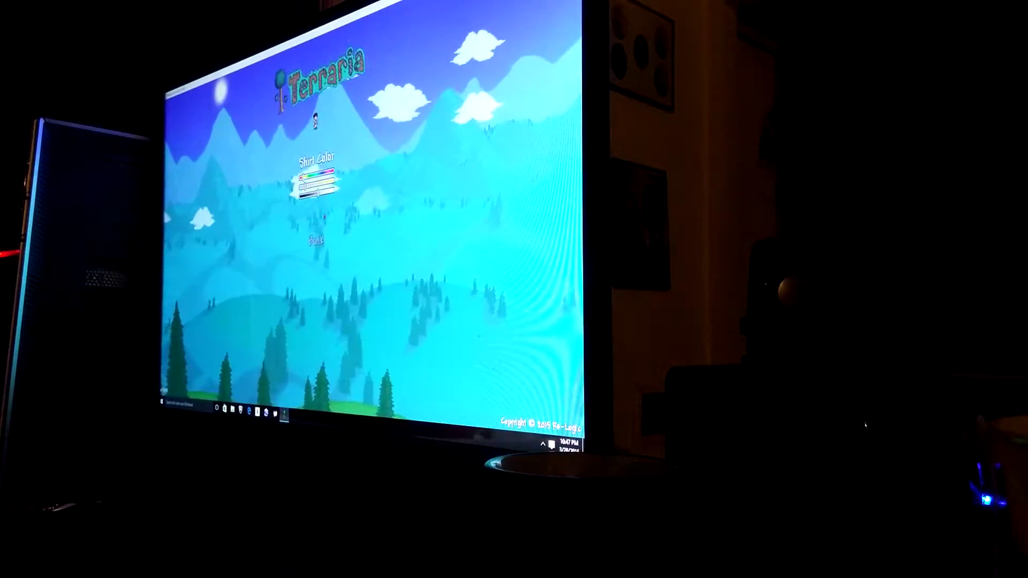
{"action": "left_click", "coordinate": [316, 240]}
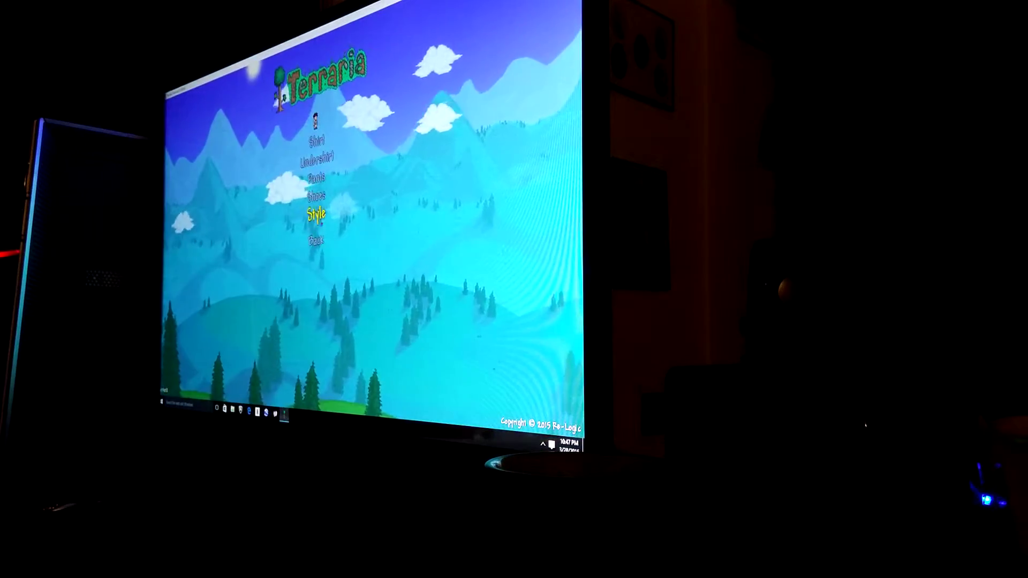
{"action": "left_click", "coordinate": [317, 240]}
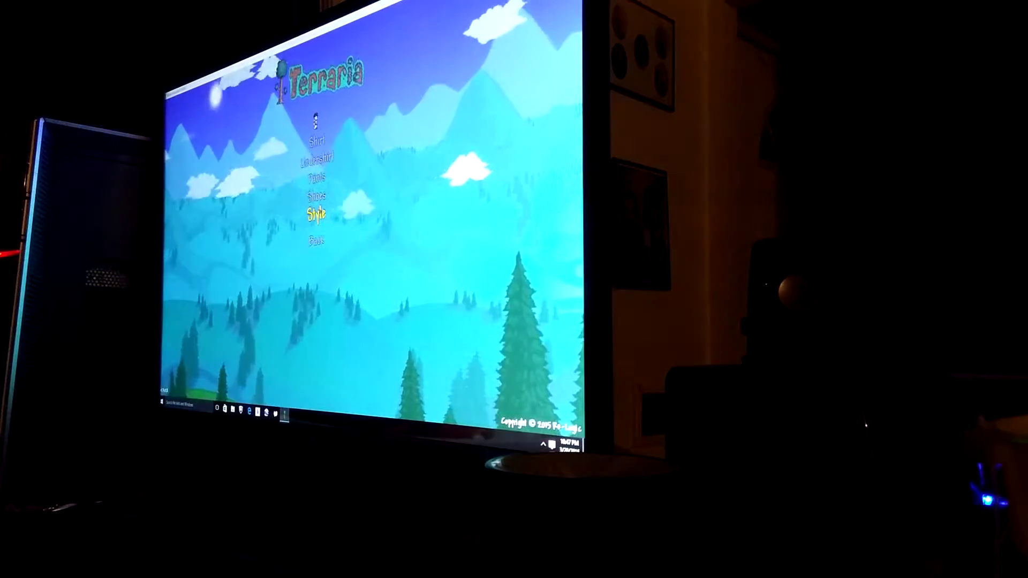
{"action": "left_click", "coordinate": [316, 140]}
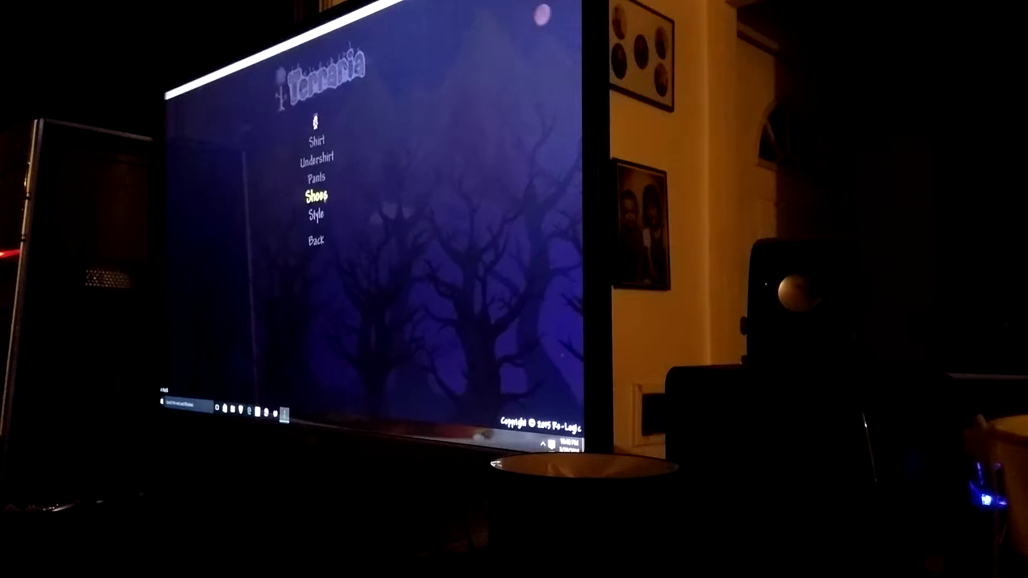
{"action": "left_click", "coordinate": [317, 160]}
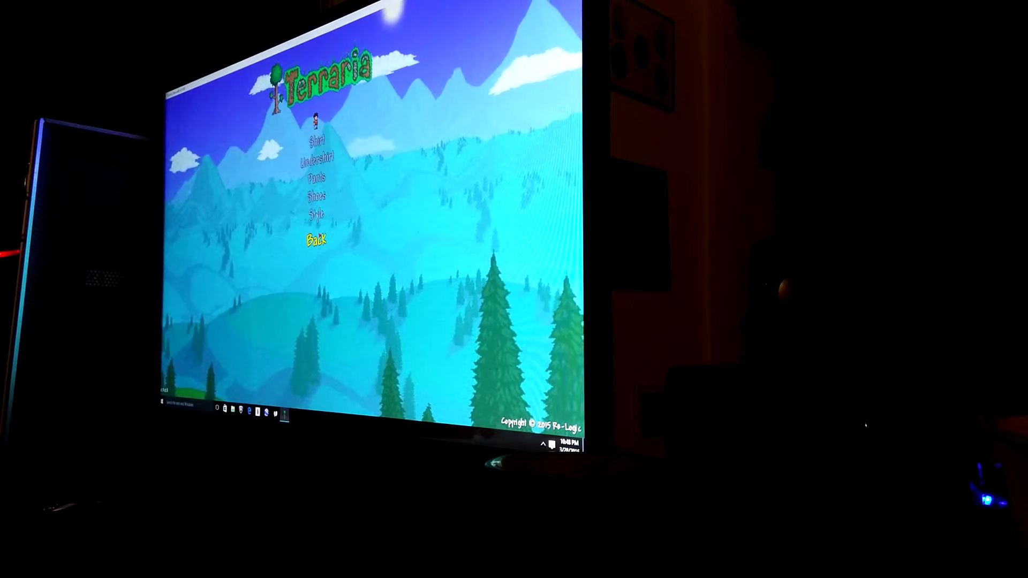
{"action": "left_click", "coordinate": [316, 239]}
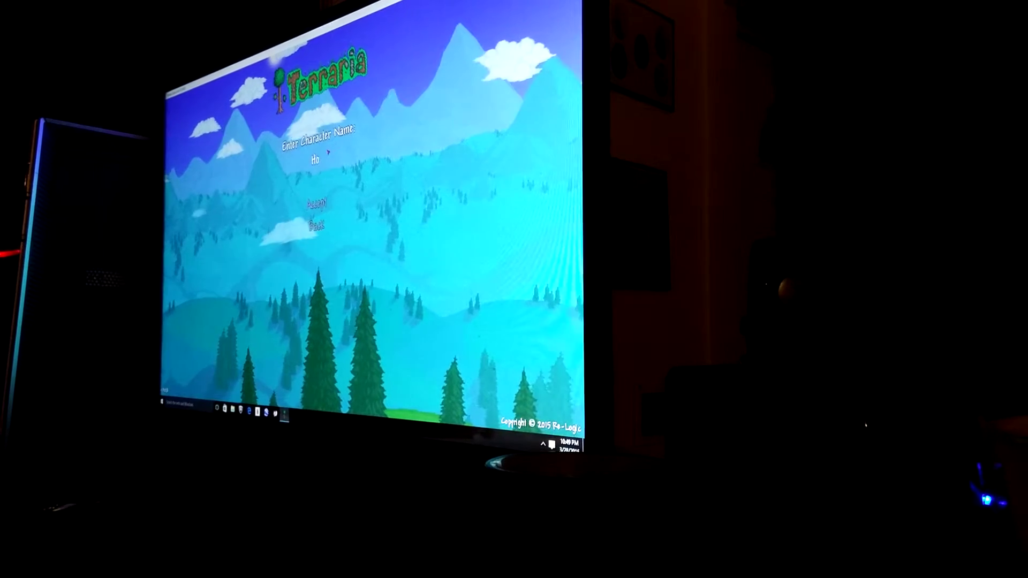
{"action": "type", "text": "o"}
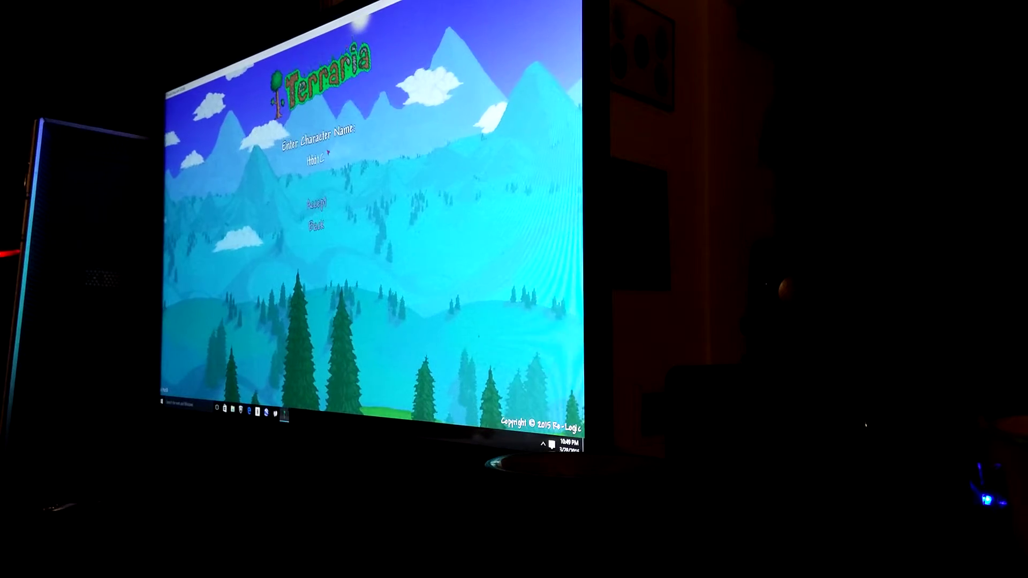
{"action": "type", "text": " Ca"}
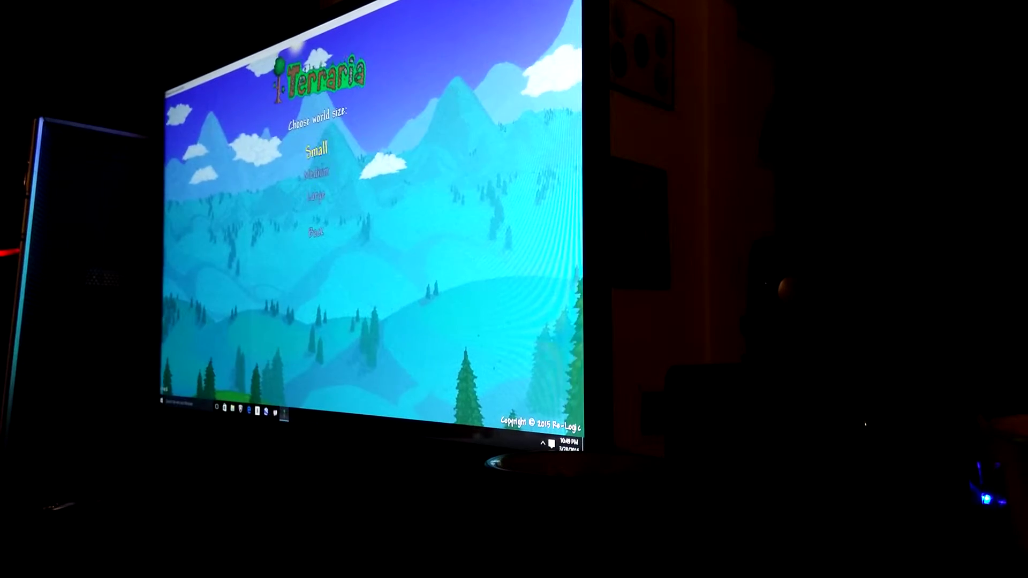
Step: Pick the size for the new world
{"action": "left_click", "coordinate": [316, 195]}
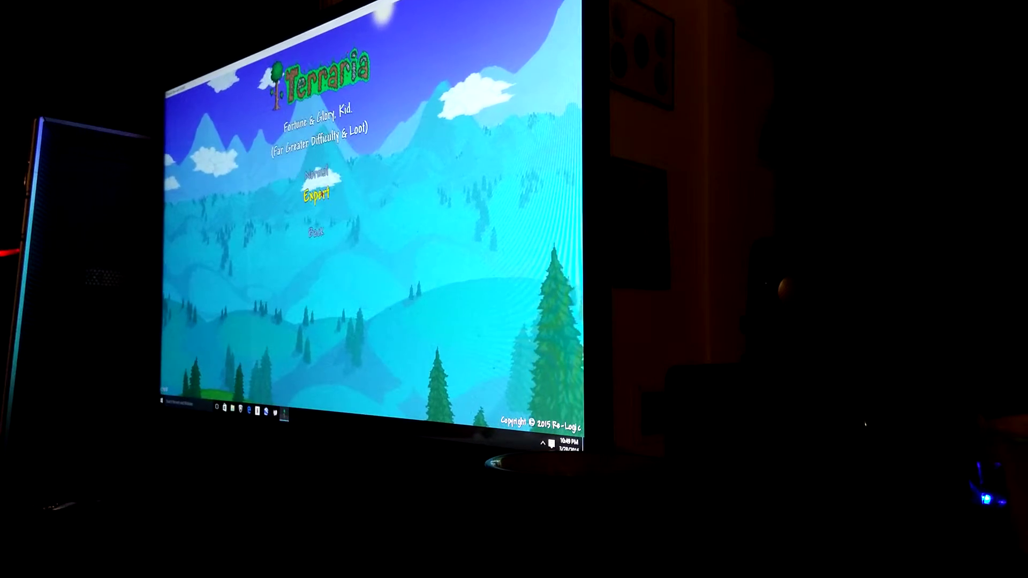
Step: Choose Expert difficulty, fix the 'Hot Cakes' world name, and generate the world
{"action": "left_click", "coordinate": [316, 195]}
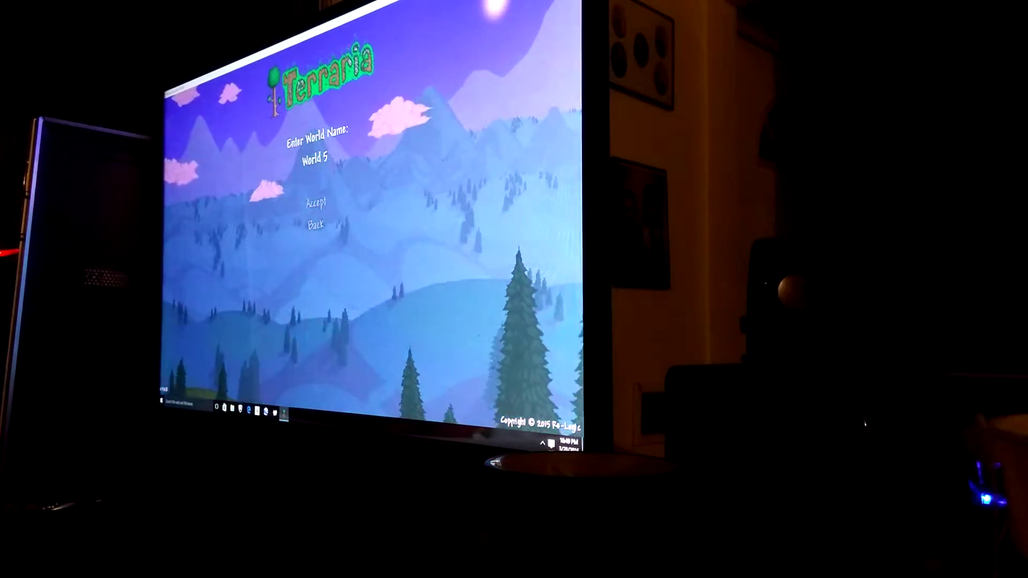
{"action": "key", "text": "BackSpace"}
{"action": "key", "text": "BackSpace"}
{"action": "key", "text": "BackSpace"}
{"action": "key", "text": "BackSpace"}
{"action": "key", "text": "BackSpace"}
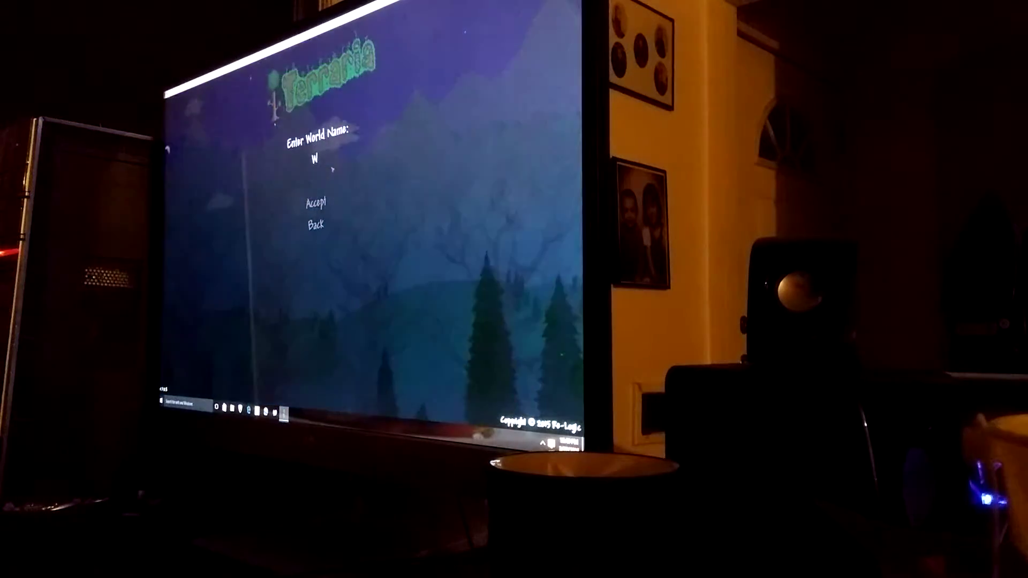
{"action": "key", "text": "BackSpace"}
{"action": "key", "text": "BackSpace"}
{"action": "type", "text": "Hot Cal"}
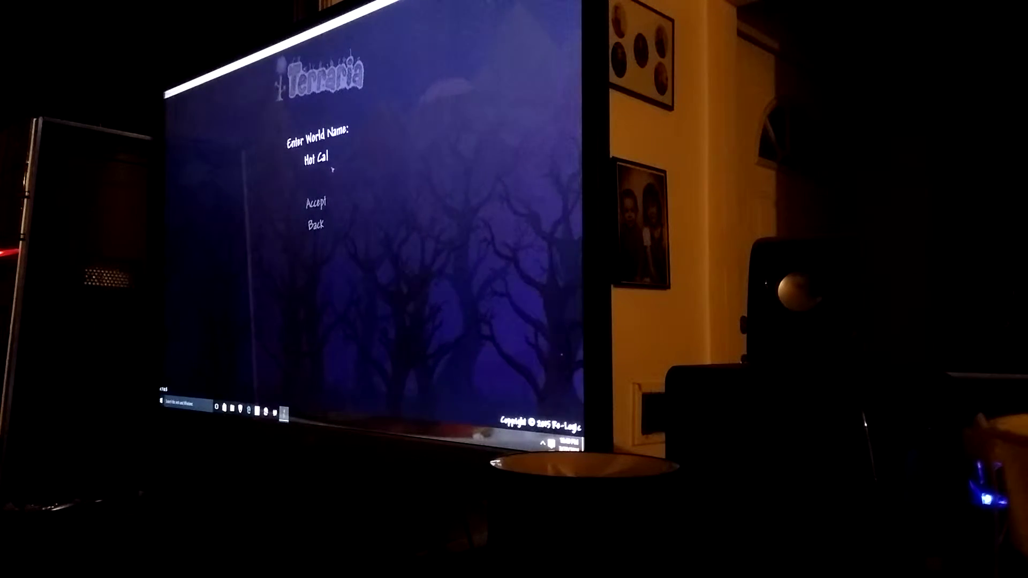
{"action": "key", "text": "BackSpace"}
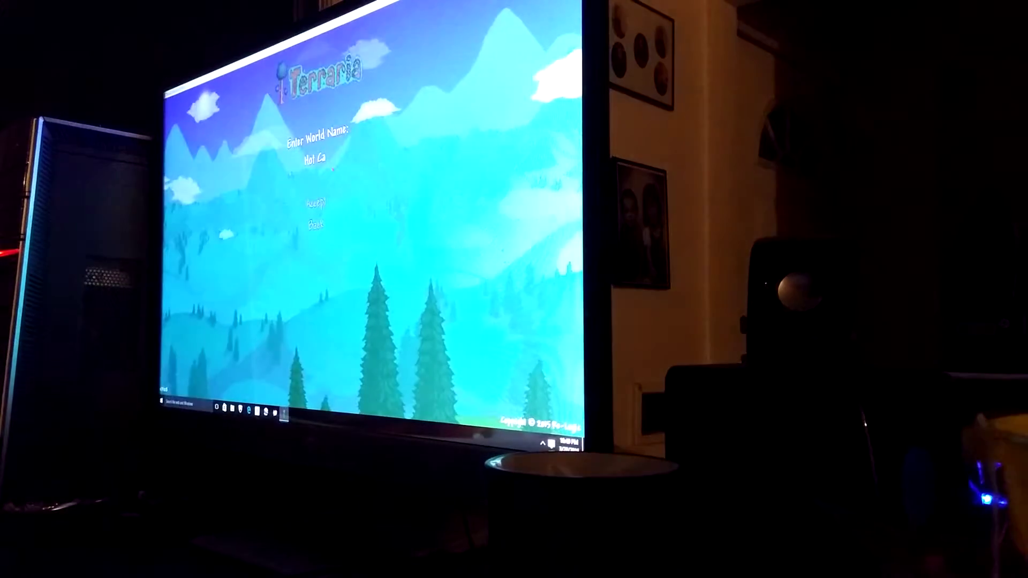
{"action": "type", "text": "ks!"}
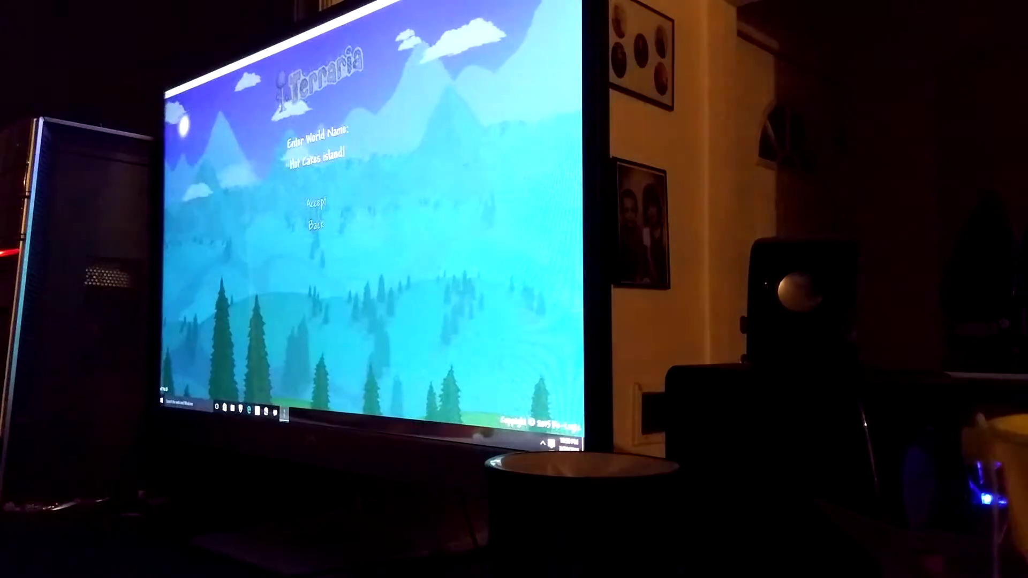
{"action": "key", "text": "BackSpace"}
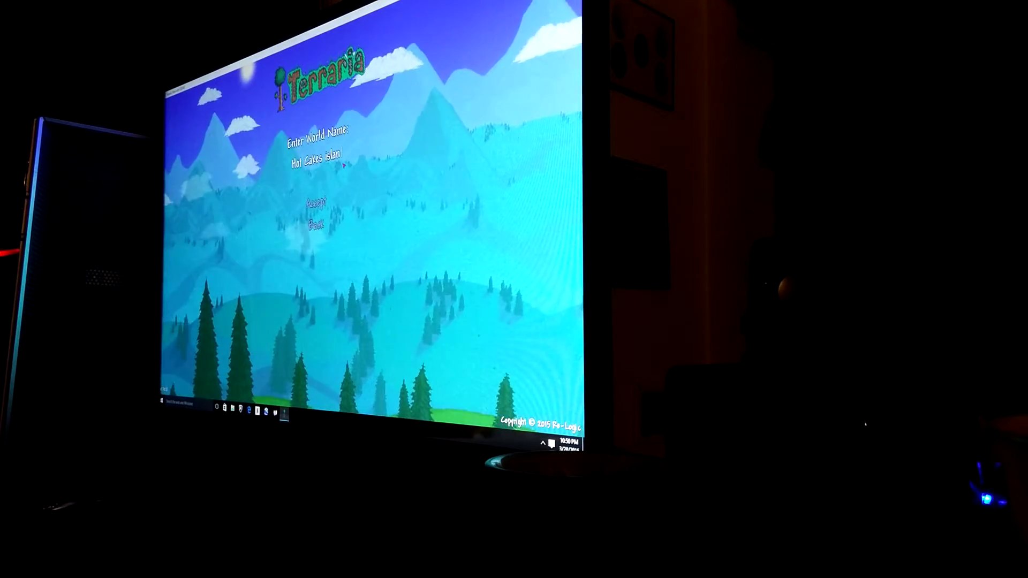
{"action": "key", "text": "Return"}
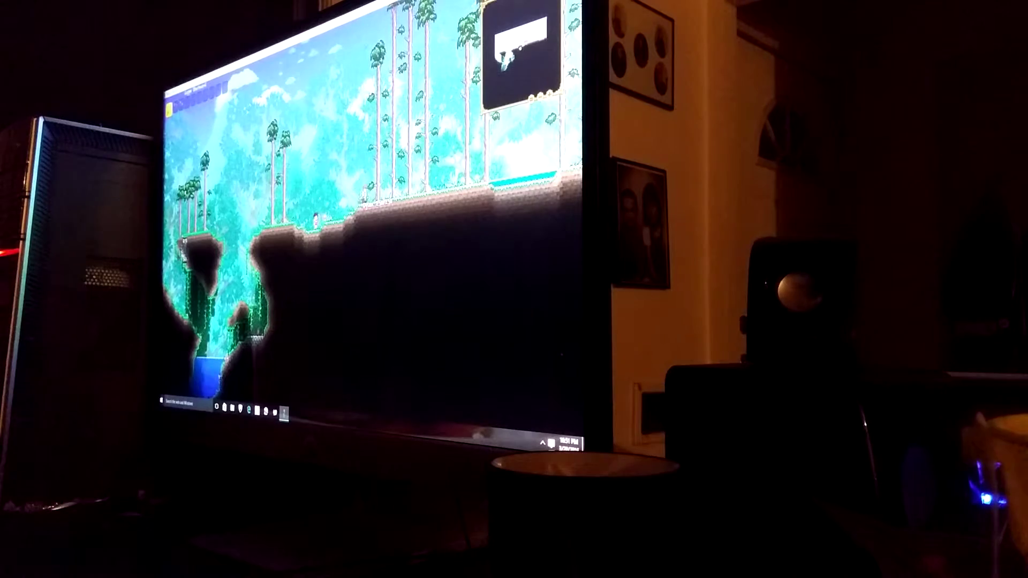
Step: Walk the character left across the tree-covered surface
{"action": "key", "text": "a"}
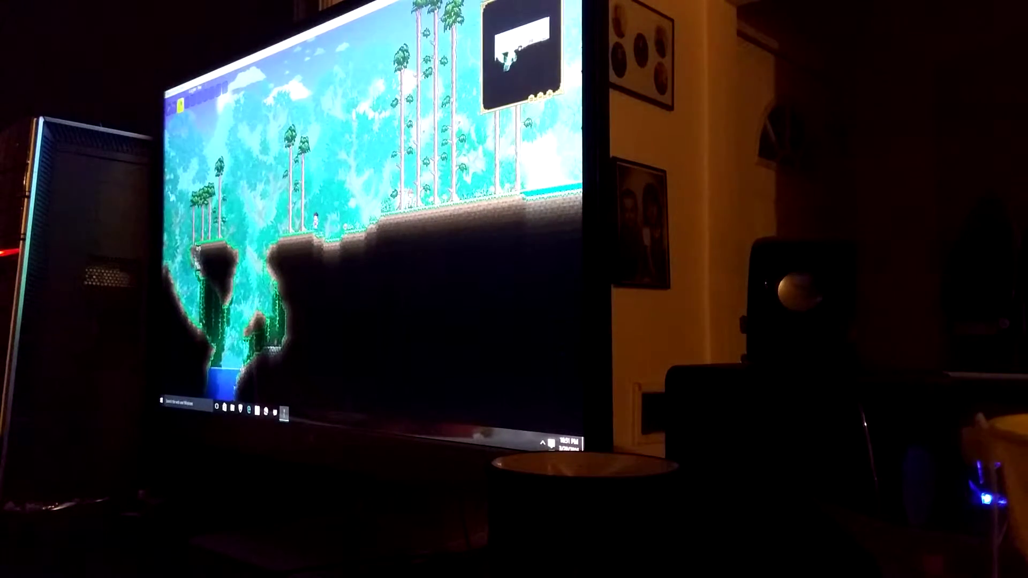
{"action": "key", "text": "a"}
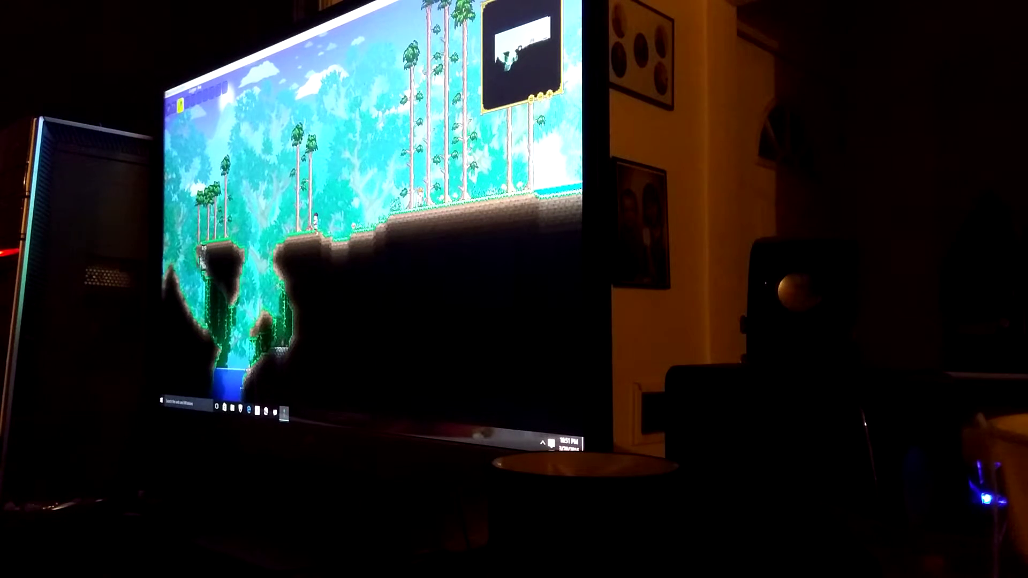
{"action": "key", "text": "a"}
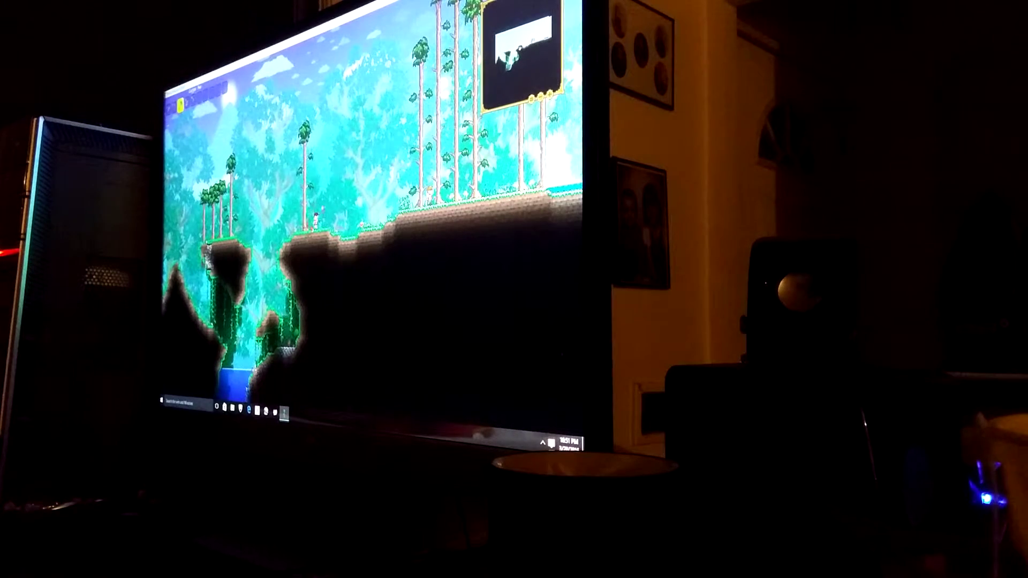
Step: Walk the character back right through the forest
{"action": "key", "text": "d"}
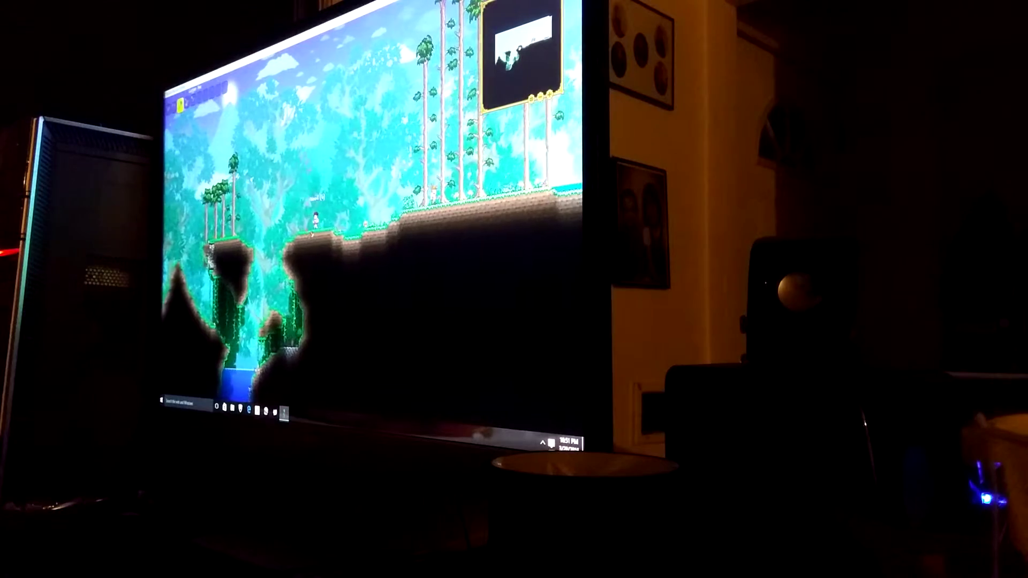
{"action": "key", "text": "d"}
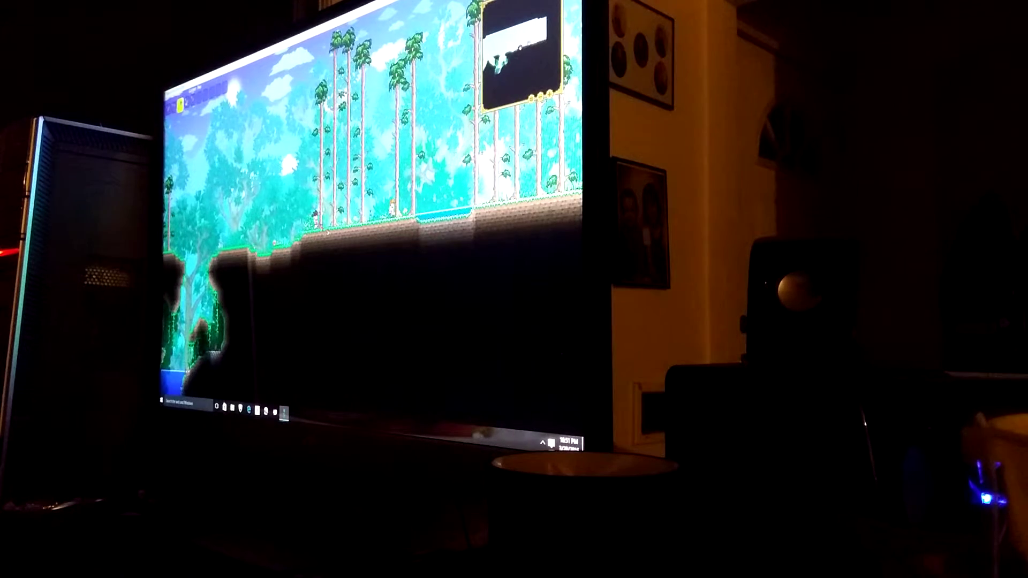
{"action": "key", "text": "d"}
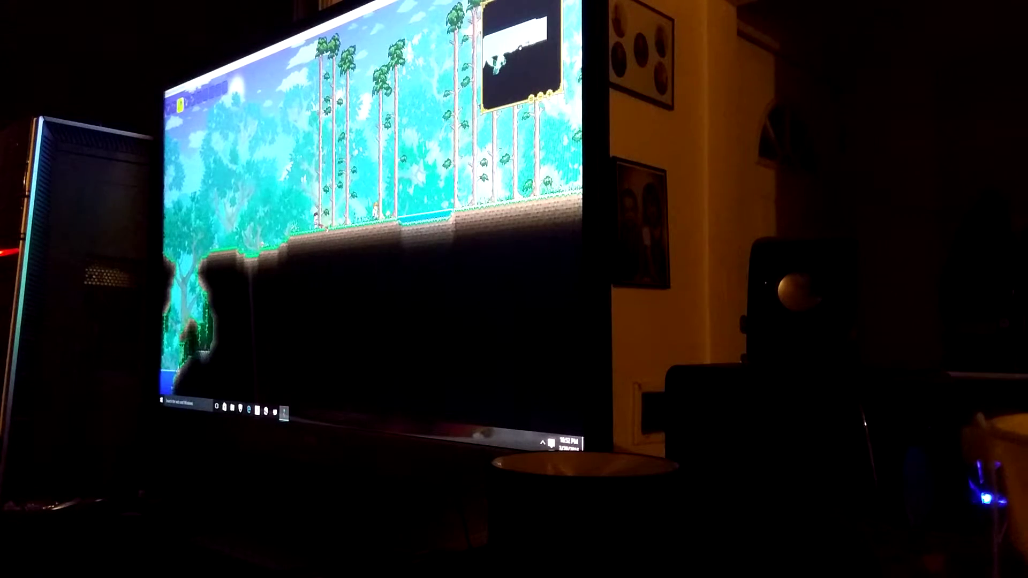
{"action": "key", "text": "d"}
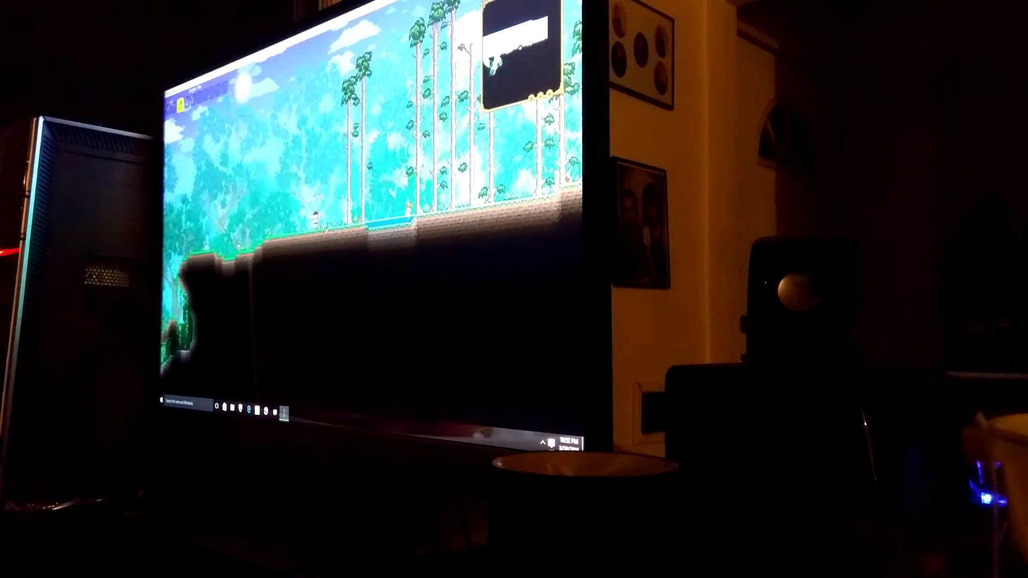
{"action": "key", "text": "d"}
{"action": "key", "text": "d"}
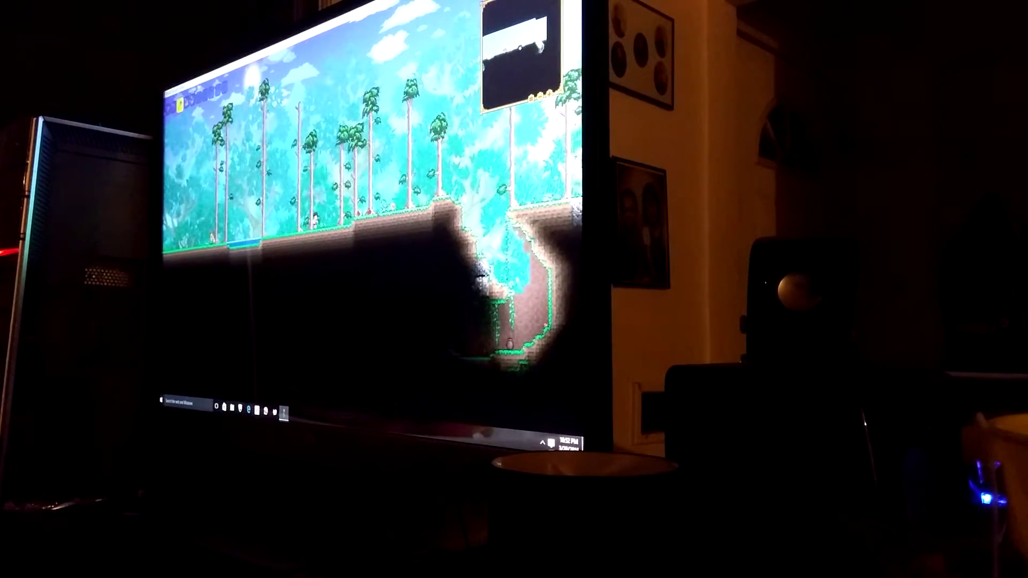
{"action": "key", "text": "d"}
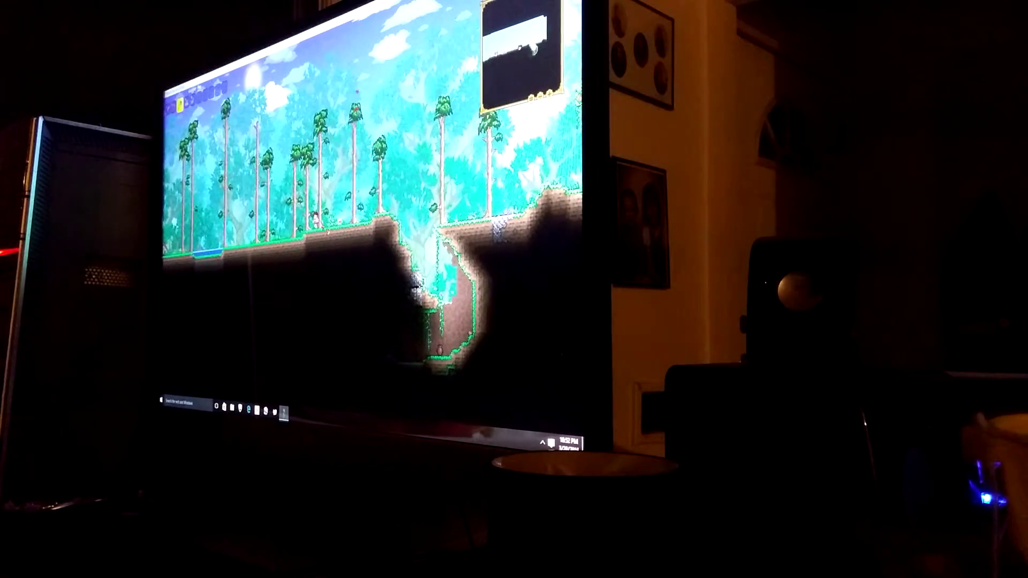
Step: Walk right past the cave opening and on down into the dark underground passages
{"action": "key", "text": "a"}
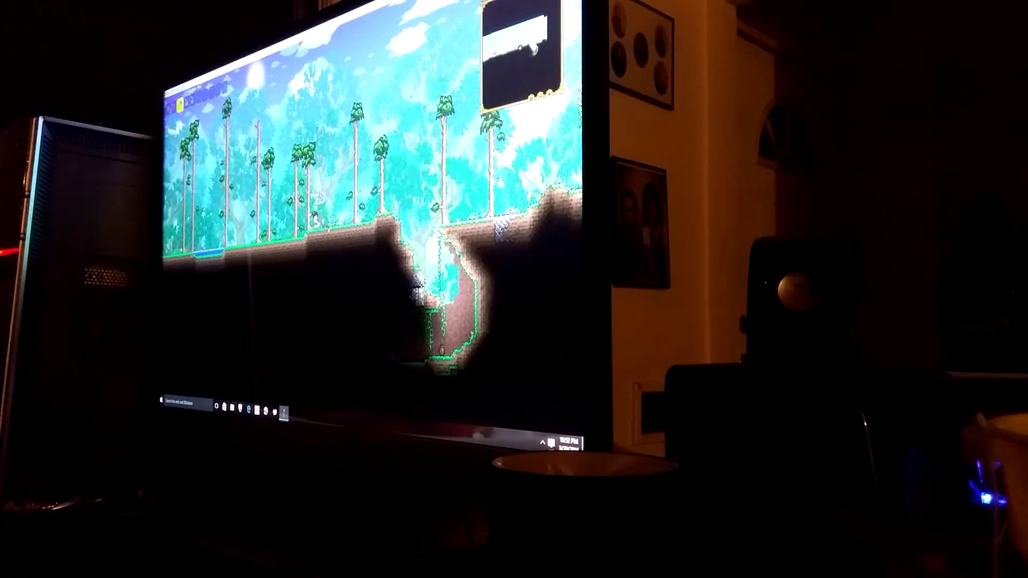
{"action": "key", "text": "d"}
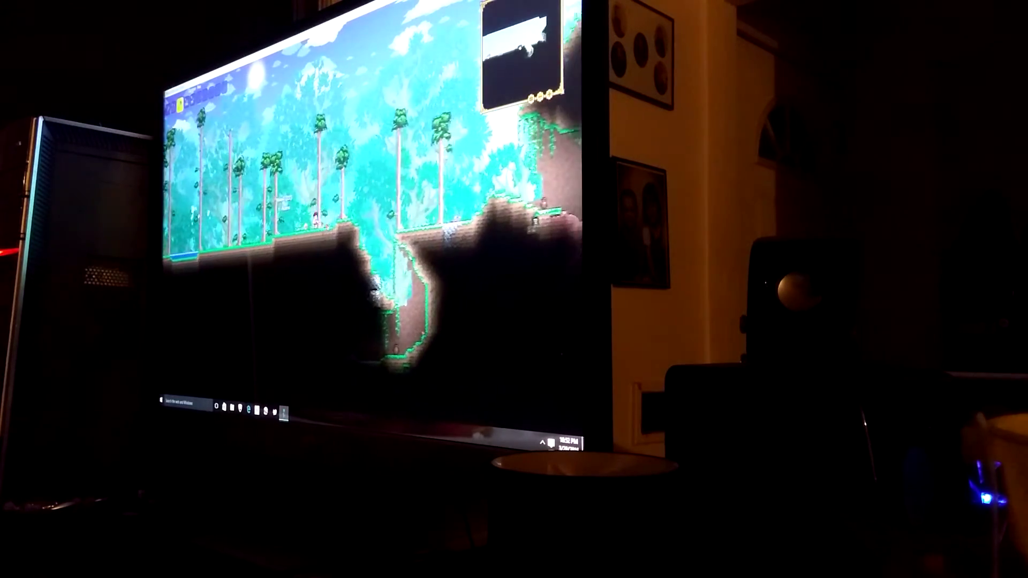
{"action": "key", "text": "d"}
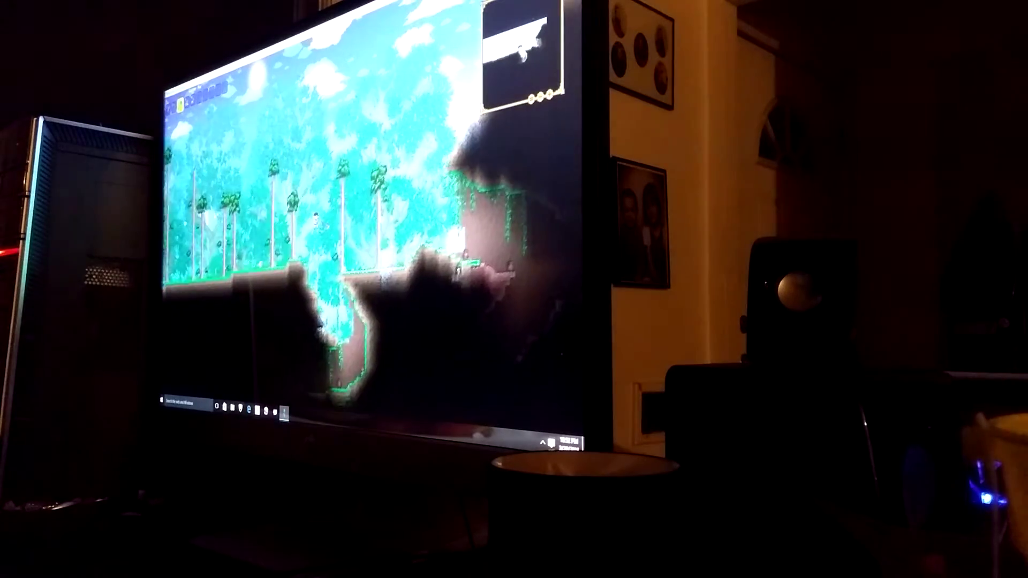
{"action": "key", "text": "d"}
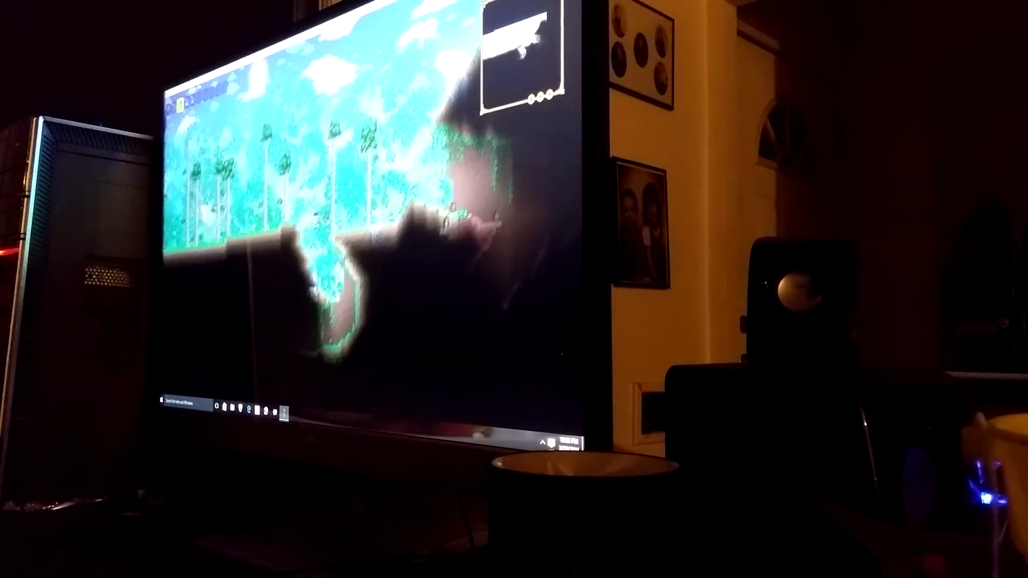
{"action": "key", "text": "d"}
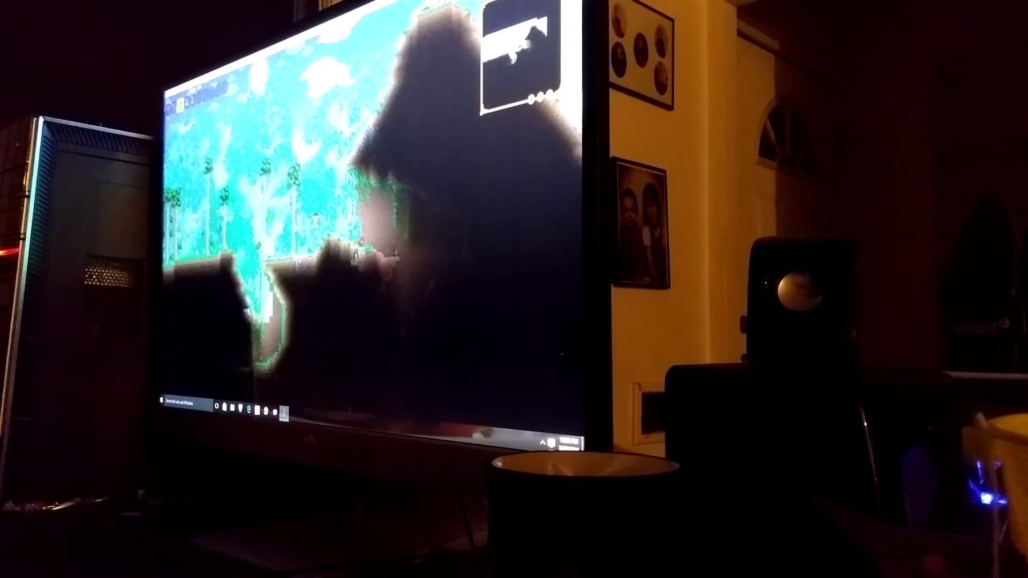